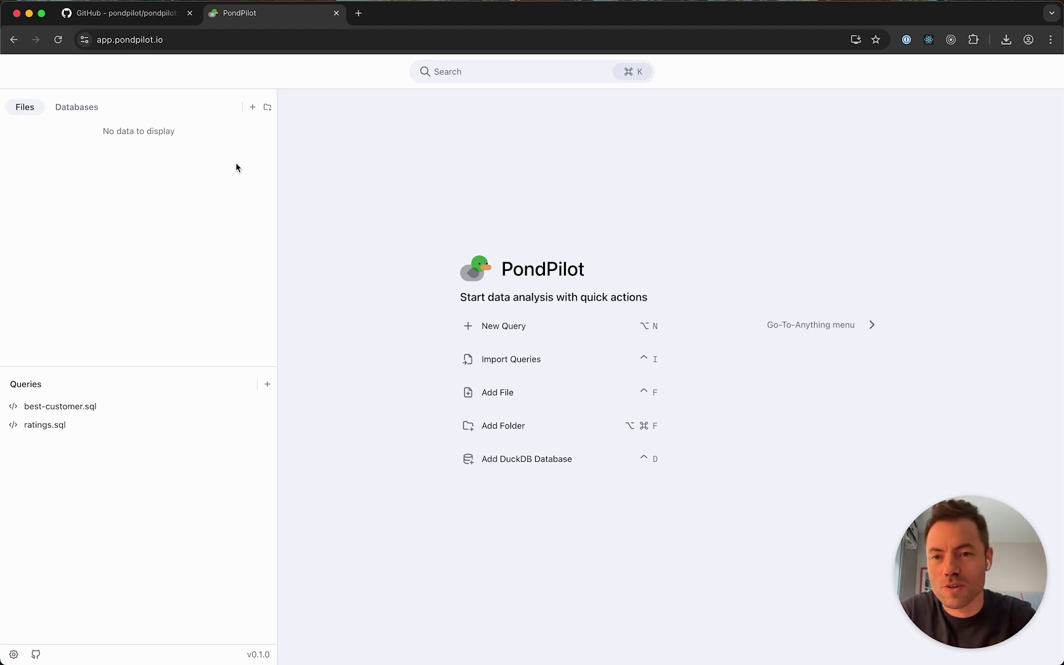
Add the files shop42.xlsx and some-nps-stuff.duckdb from the pondpilot-demo folder
{"action": "left_click", "coordinate": [253, 108]}
{"action": "left_click", "coordinate": [293, 252]}
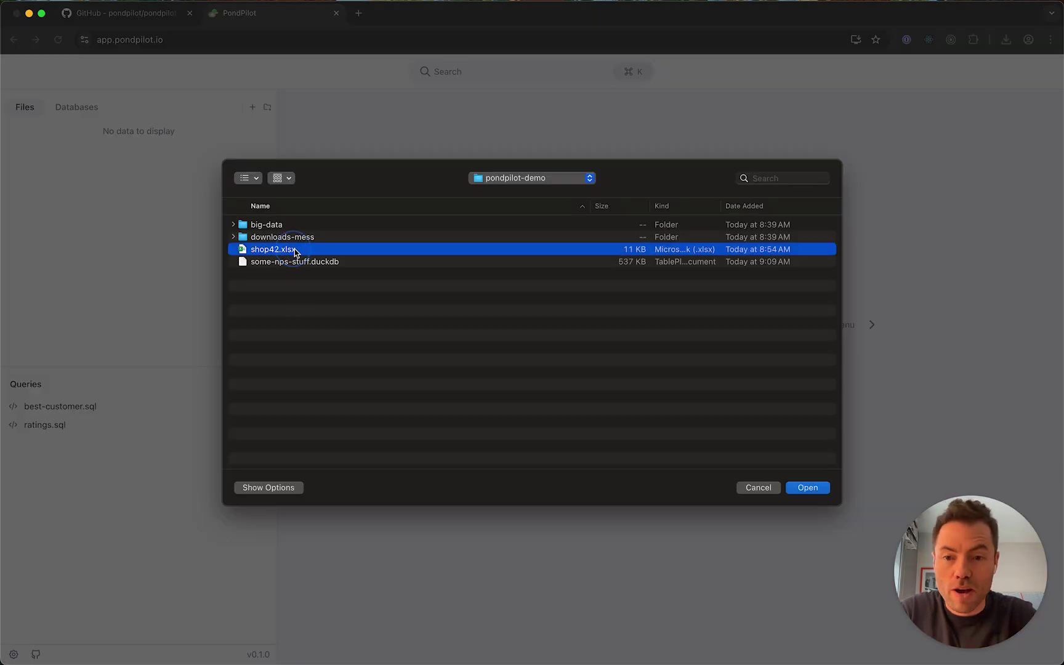
{"action": "left_click", "coordinate": [306, 263], "text": "super"}
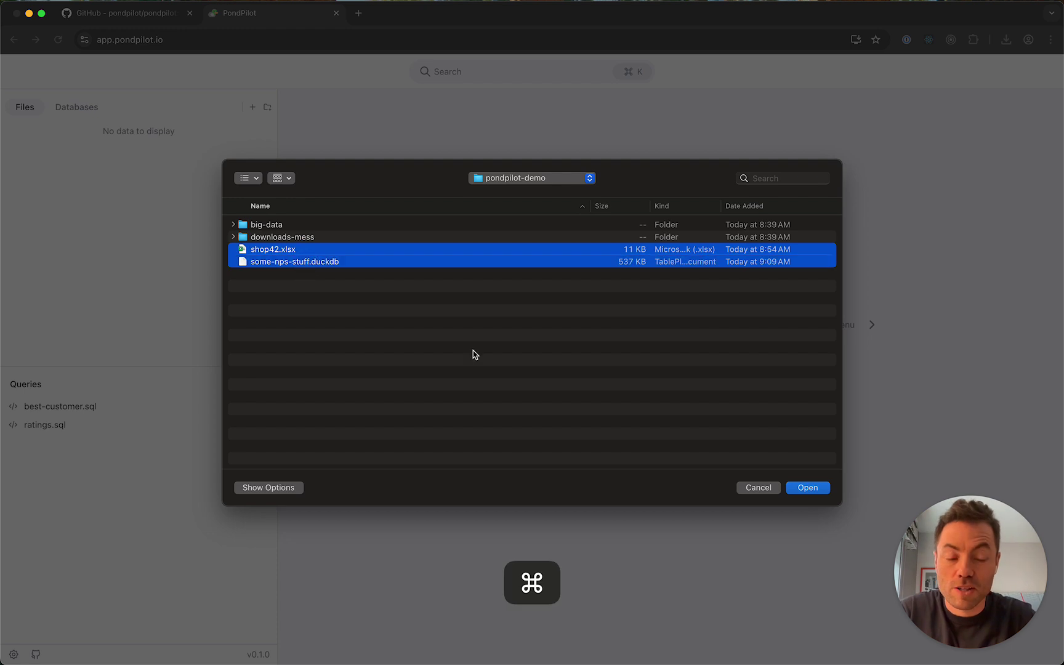
{"action": "left_click", "coordinate": [819, 491]}
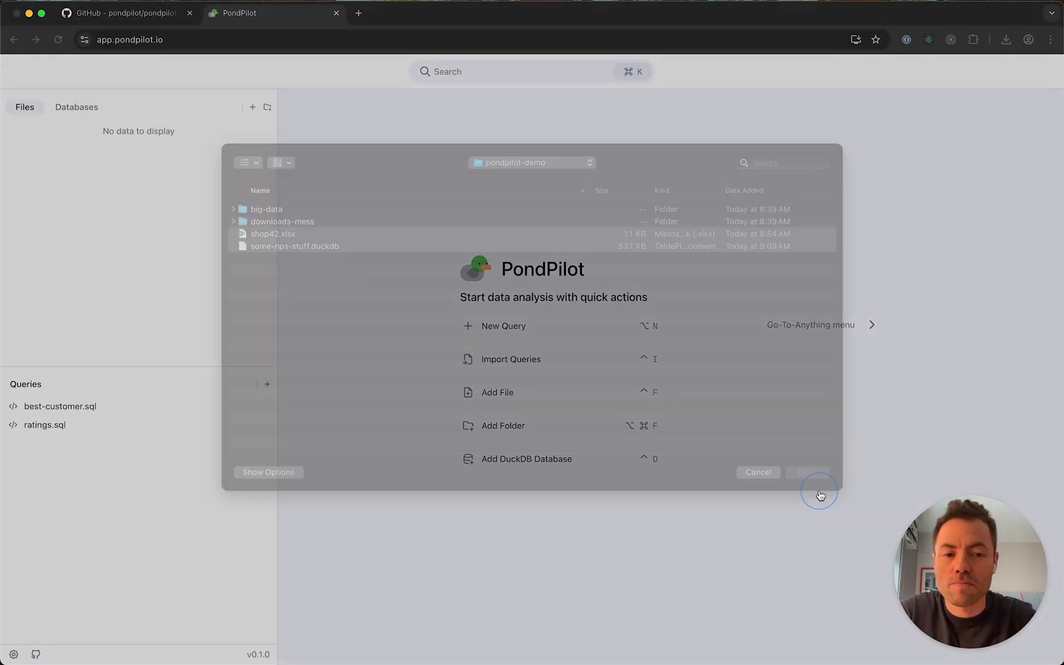
Add the downloads-mess and big-data folders from pondpilot-demo as data sources
{"action": "left_click", "coordinate": [267, 107]}
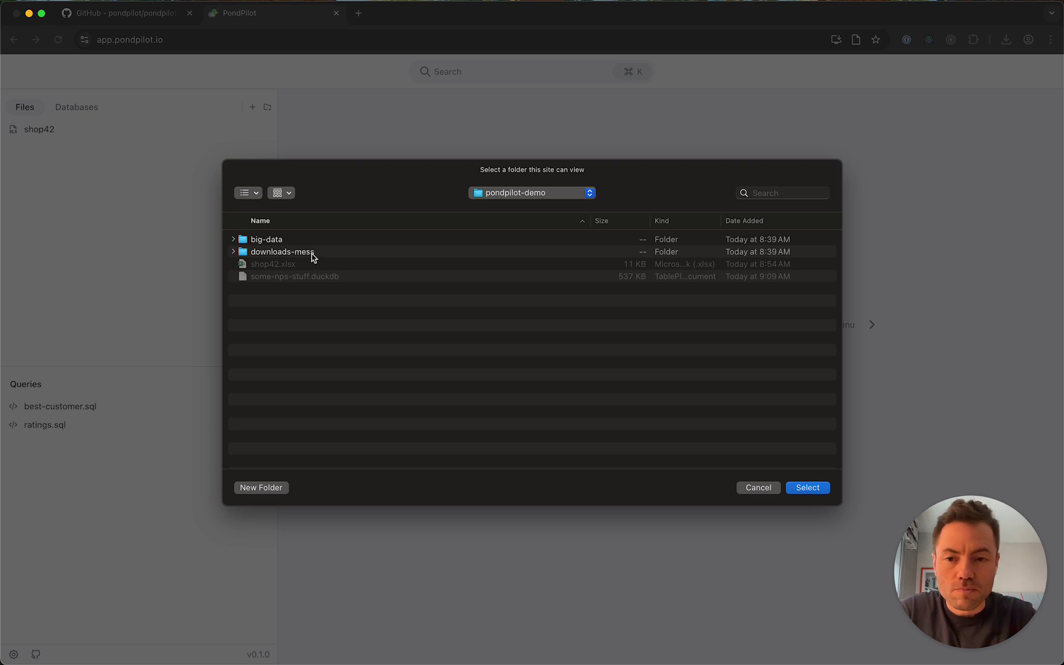
{"action": "left_click", "coordinate": [312, 253]}
{"action": "left_click", "coordinate": [808, 488]}
{"action": "left_click", "coordinate": [267, 108]}
{"action": "left_click", "coordinate": [520, 194]}
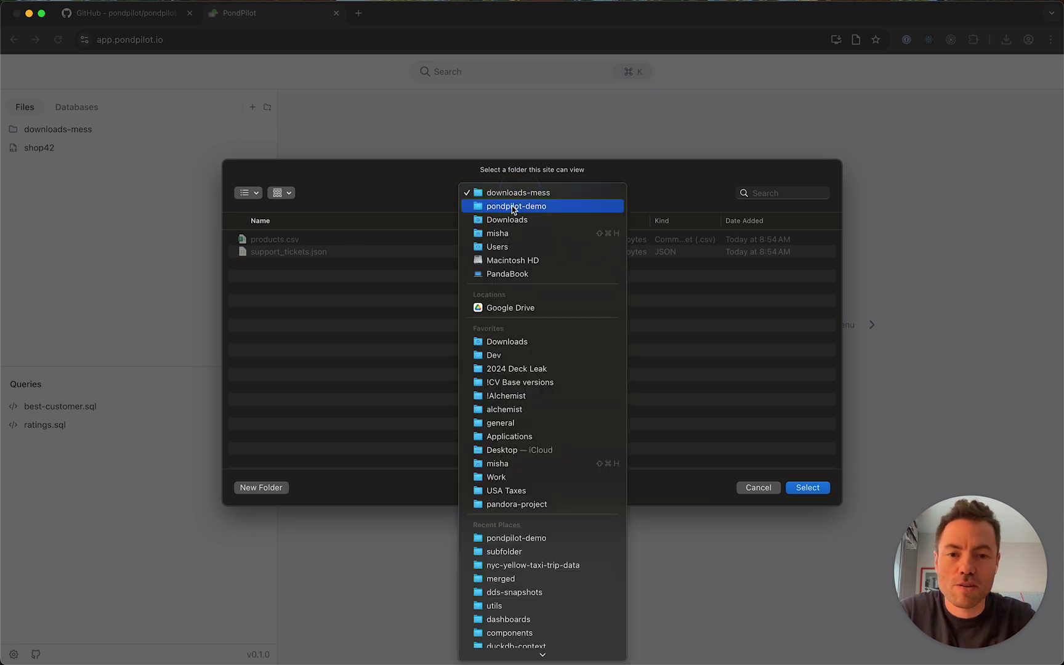
{"action": "left_click", "coordinate": [511, 209]}
{"action": "left_click", "coordinate": [322, 242]}
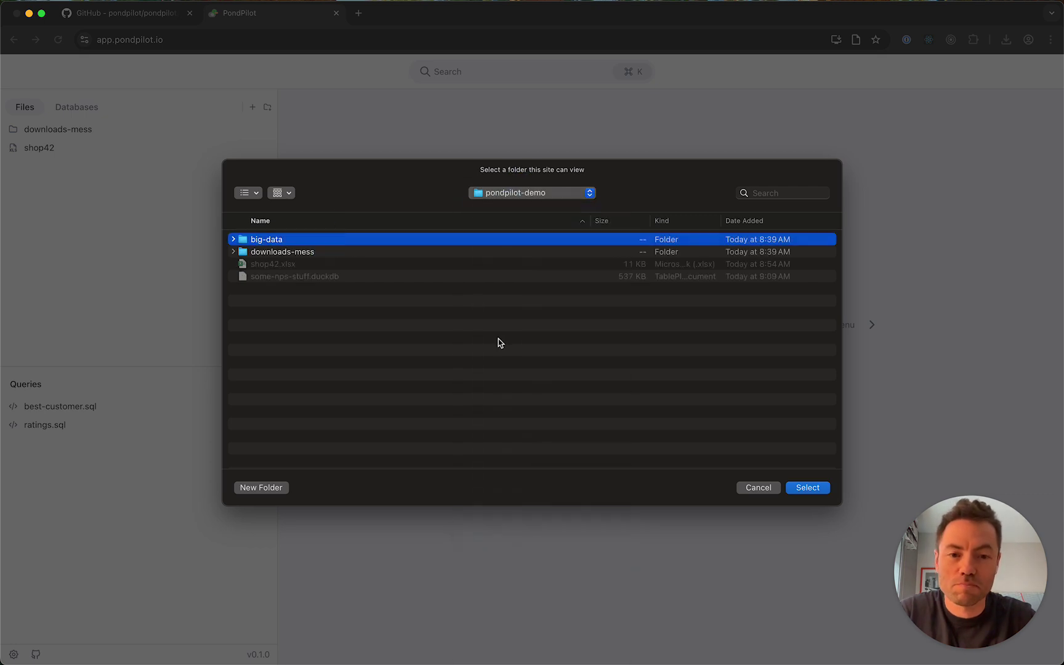
{"action": "left_click", "coordinate": [803, 492]}
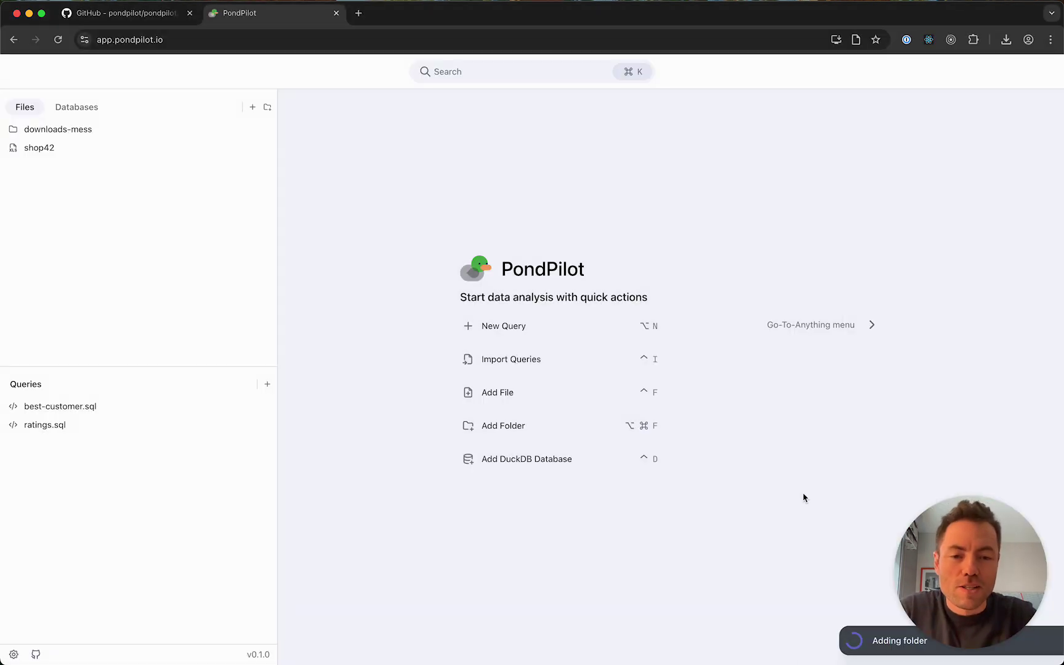
Preview the support_tickets data in downloads-mess and view the tables of the some-nps-stuff database
{"action": "left_click", "coordinate": [61, 173]}
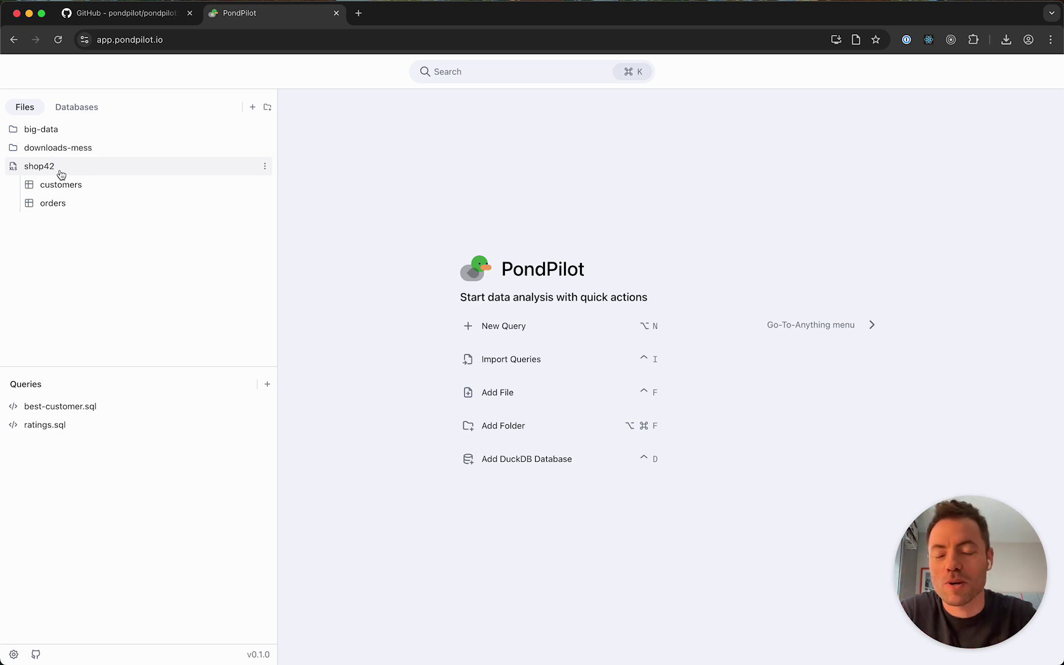
{"action": "left_click", "coordinate": [88, 149]}
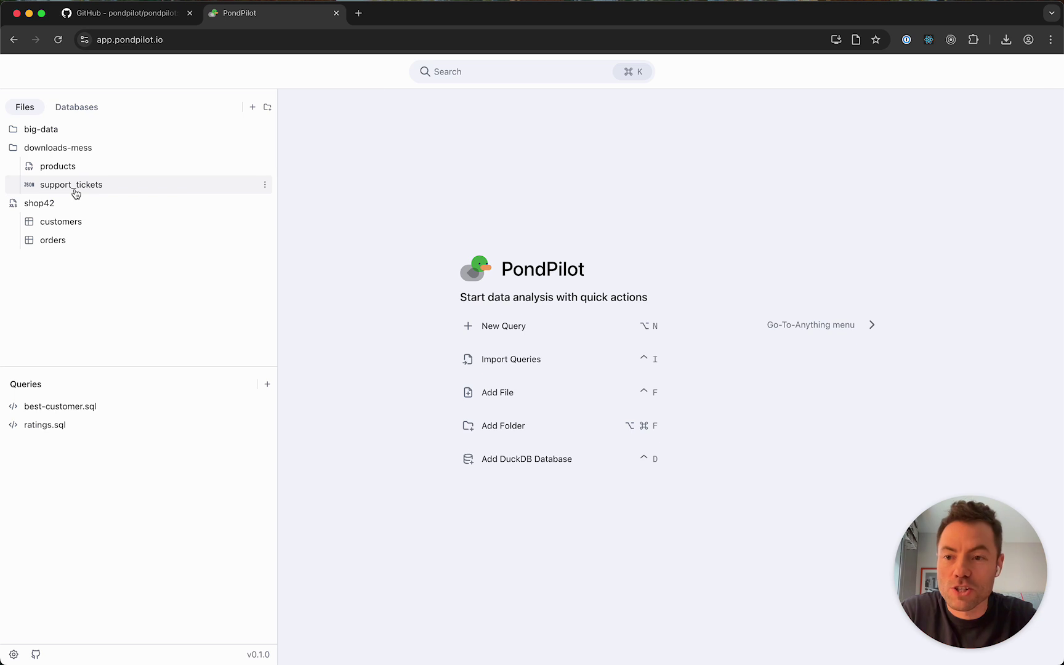
{"action": "left_click", "coordinate": [71, 185]}
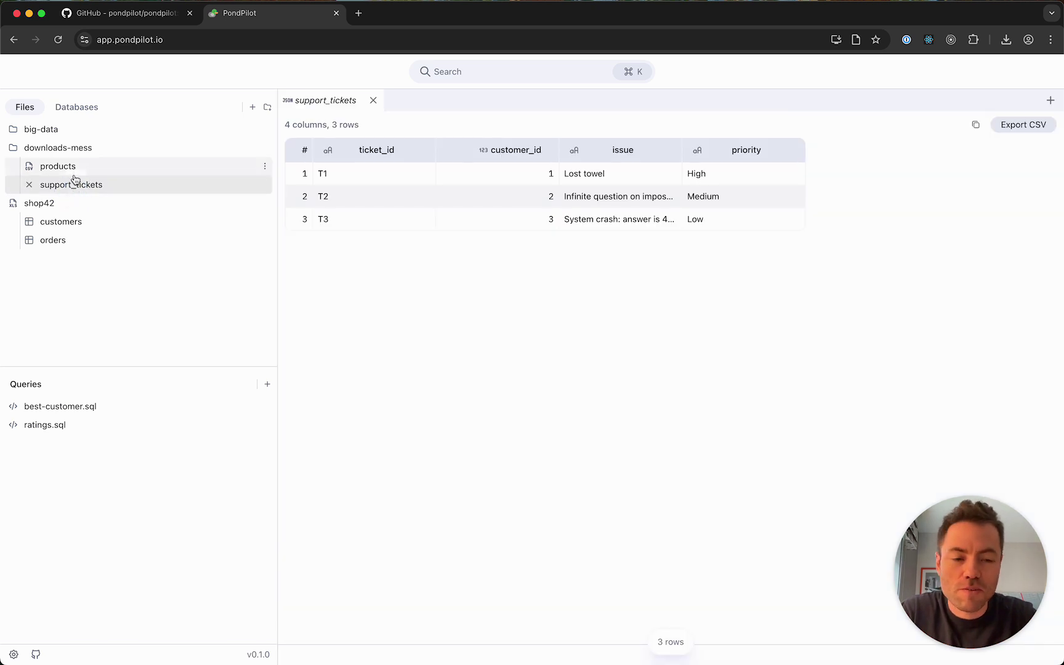
{"action": "left_click", "coordinate": [93, 113]}
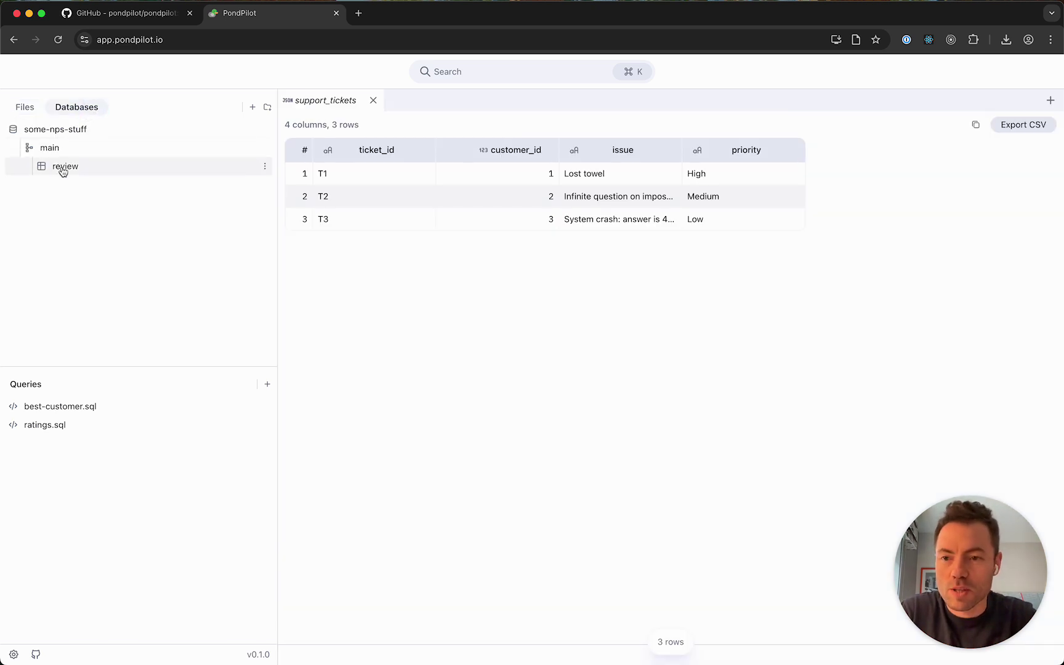
Open the products file in downloads-mess and copy its product_id column, followed by the "Pan Galactic Gargle Blaster" cell
{"action": "left_click", "coordinate": [32, 115]}
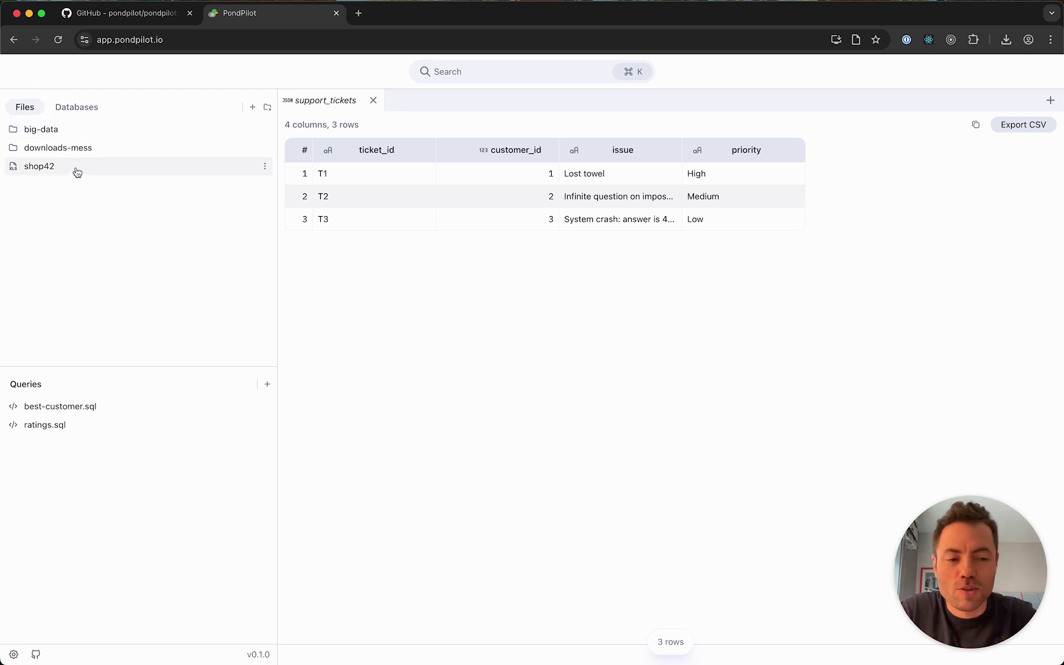
{"action": "left_click", "coordinate": [77, 148]}
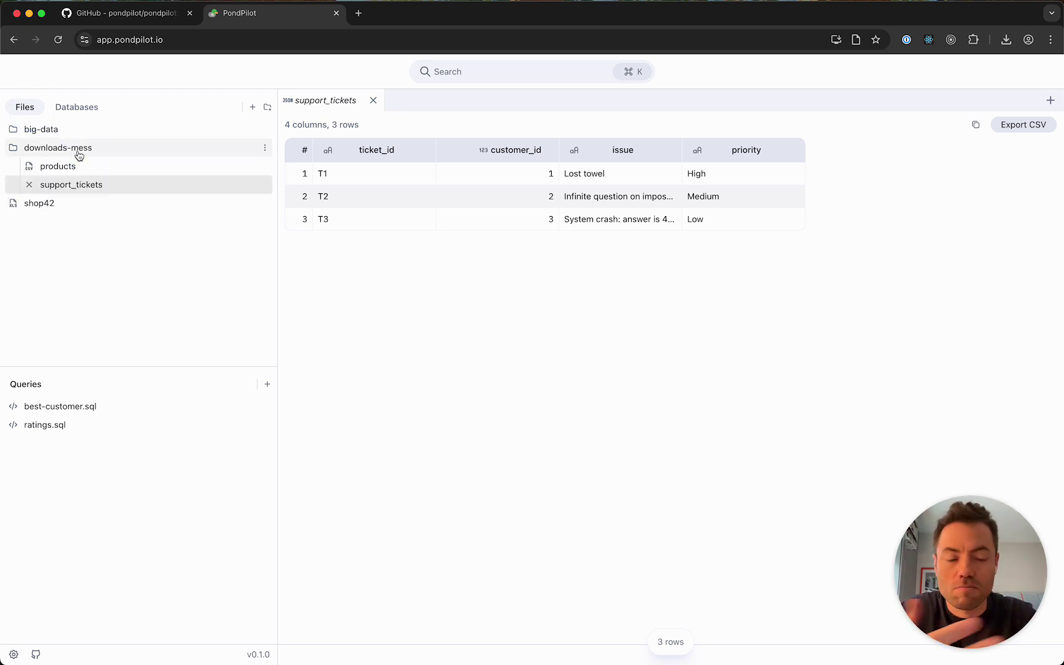
{"action": "left_click", "coordinate": [65, 166]}
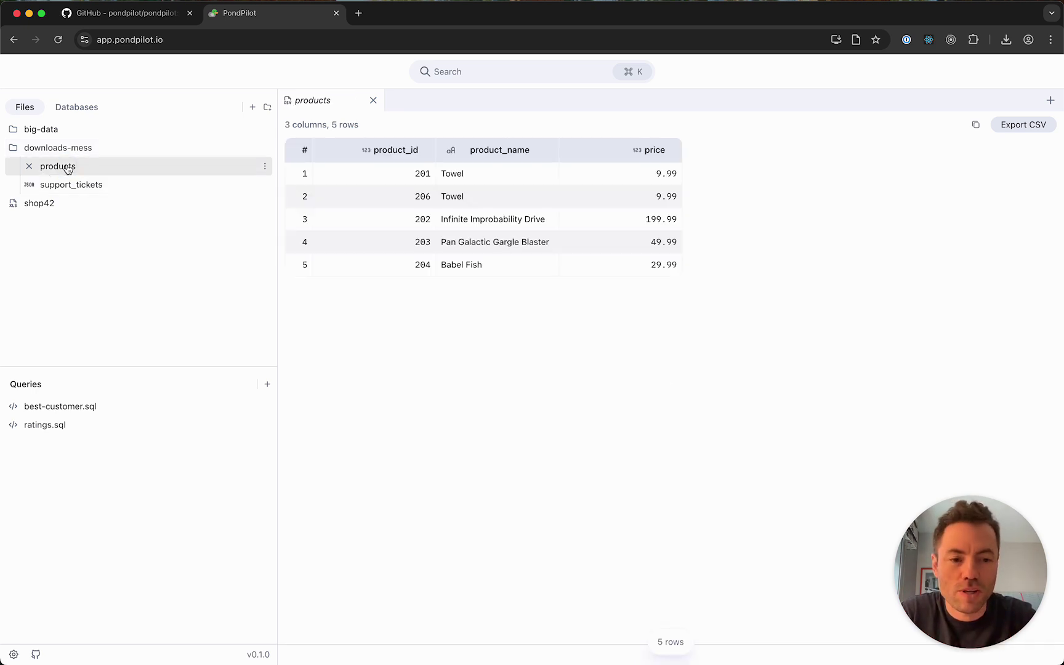
{"action": "left_click", "coordinate": [385, 158]}
{"action": "key", "text": "super+c"}
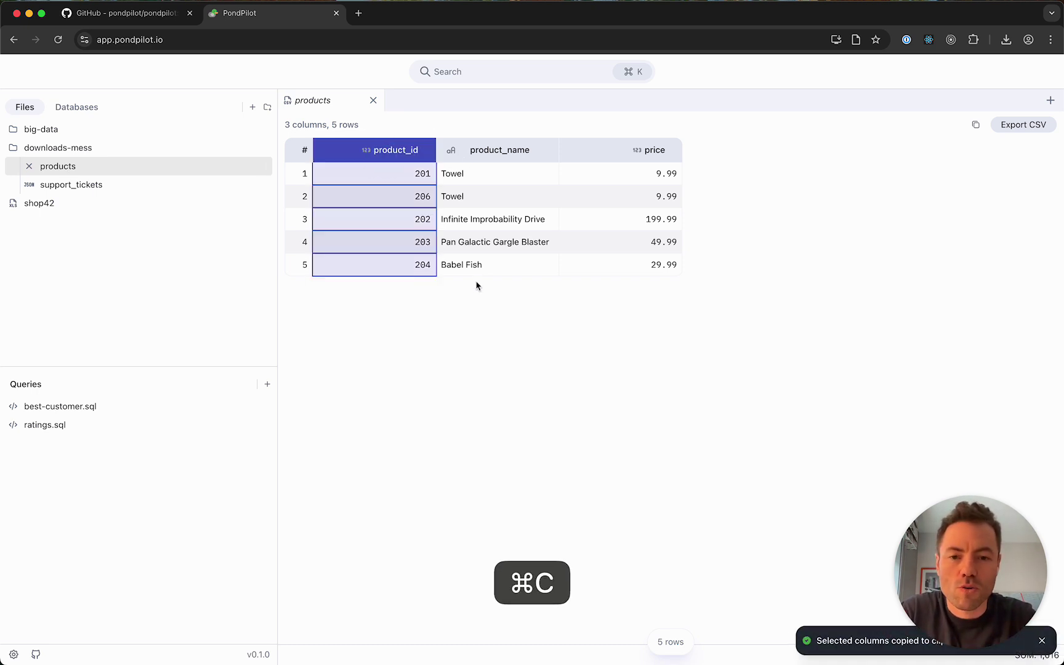
{"action": "left_click", "coordinate": [491, 242]}
{"action": "key", "text": "super+c"}
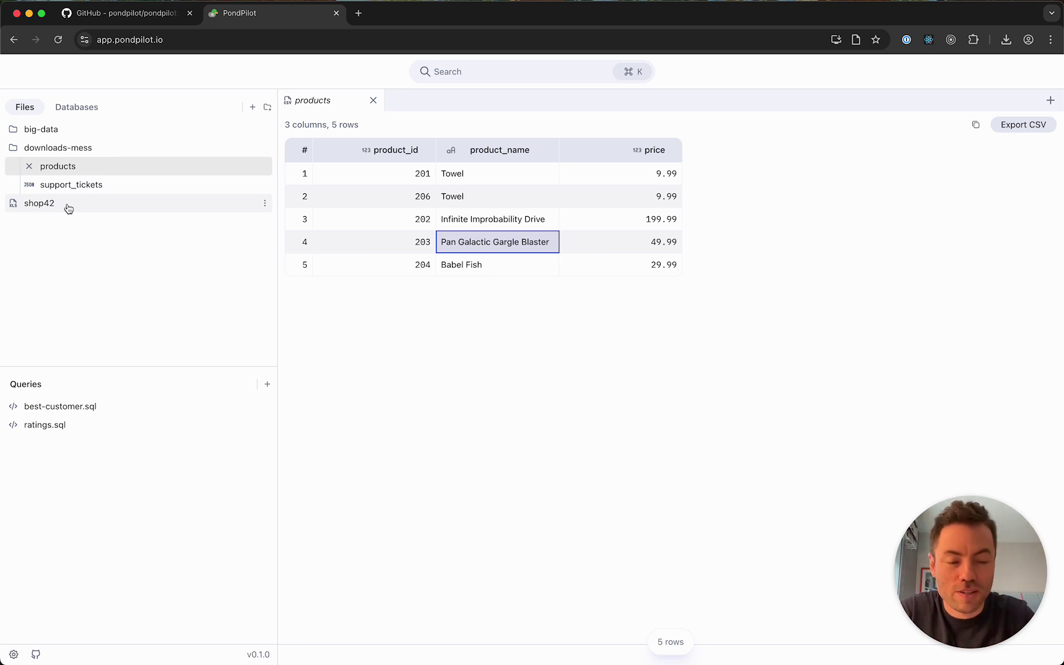
Create a new empty SQL query through the Go-To-Anything search
{"action": "key", "text": "super+k"}
{"action": "key", "text": "Down"}
{"action": "key", "text": "Down"}
{"action": "key", "text": "Up"}
{"action": "key", "text": "Return"}
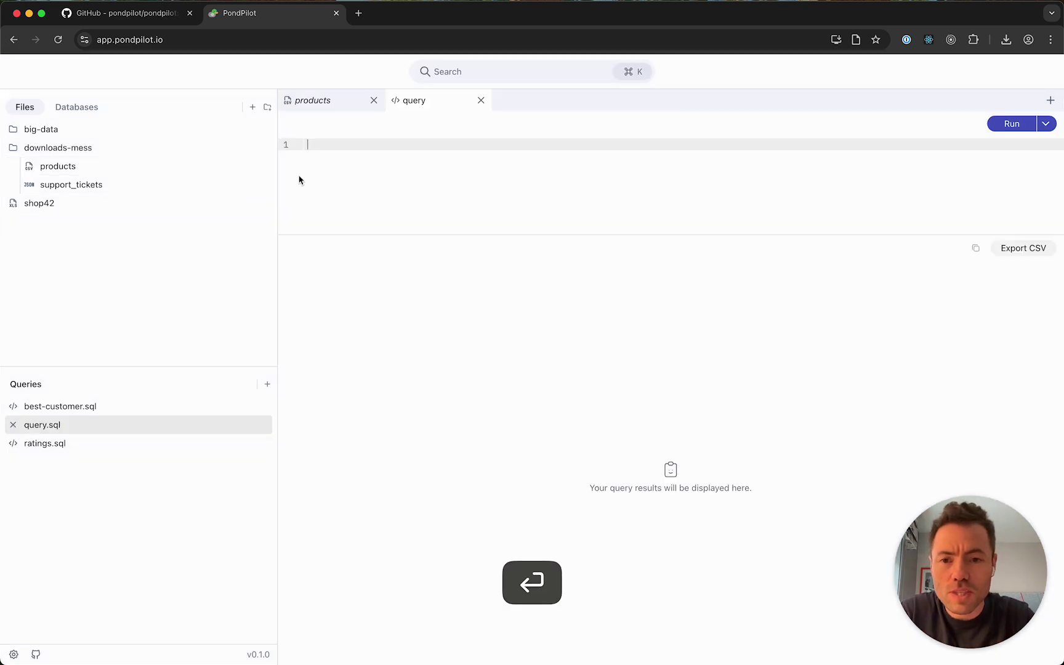
Write "SELECT * from products as p where p.product_id" in the new query, using the autocomplete suggestions
{"action": "type", "text": "select"}
{"action": "key", "text": "Return"}
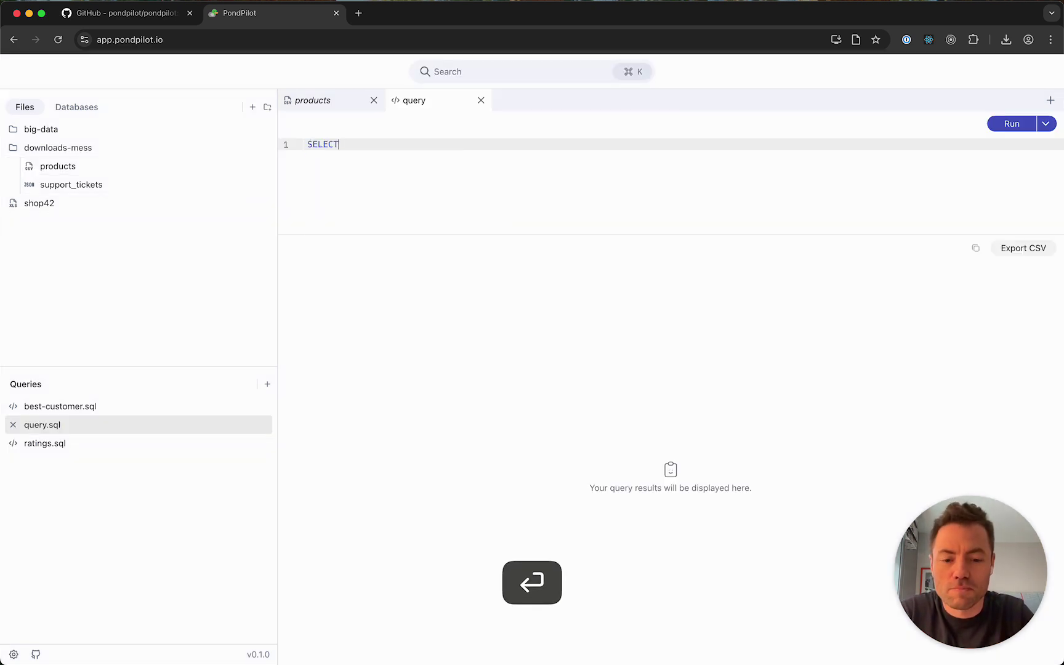
{"action": "type", "text": "* "}
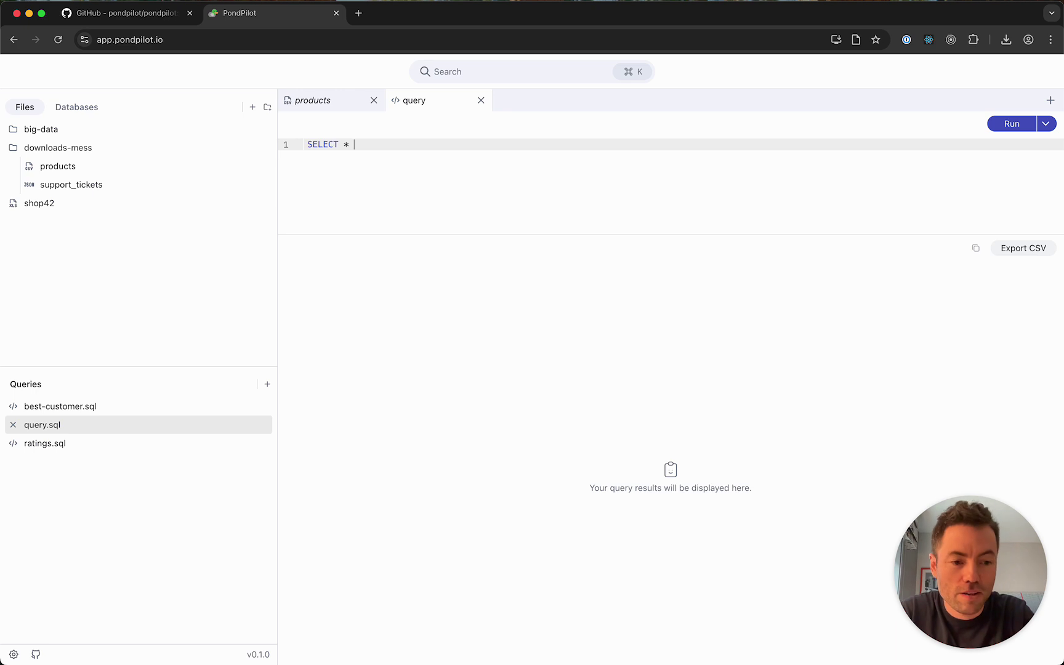
{"action": "type", "text": "from "}
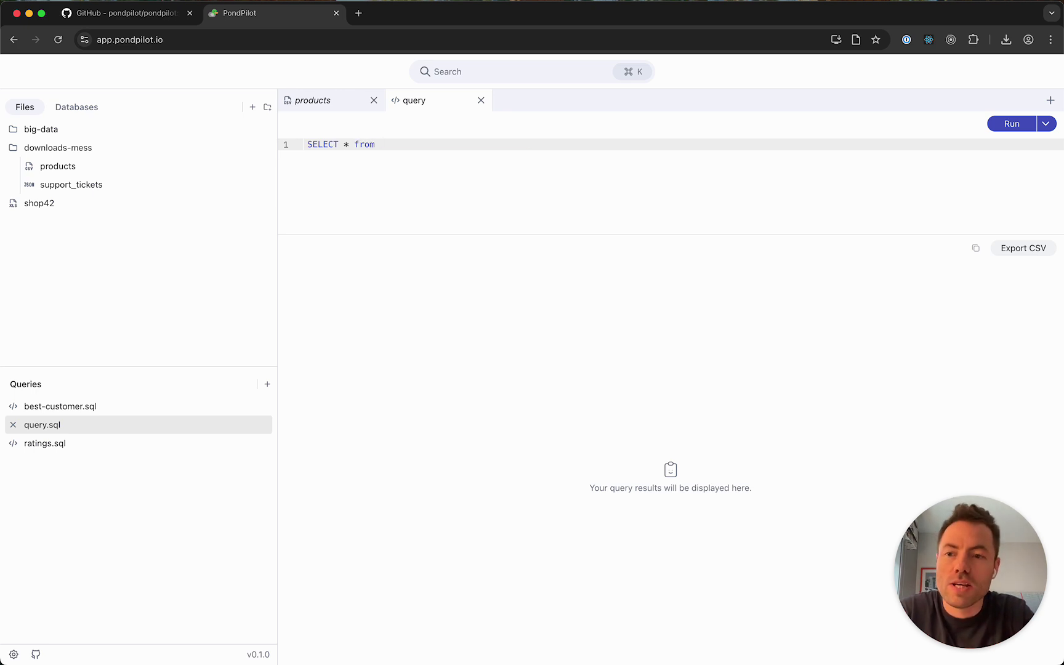
{"action": "type", "text": "pr"}
{"action": "key", "text": "Return"}
{"action": "type", "text": "as p "}
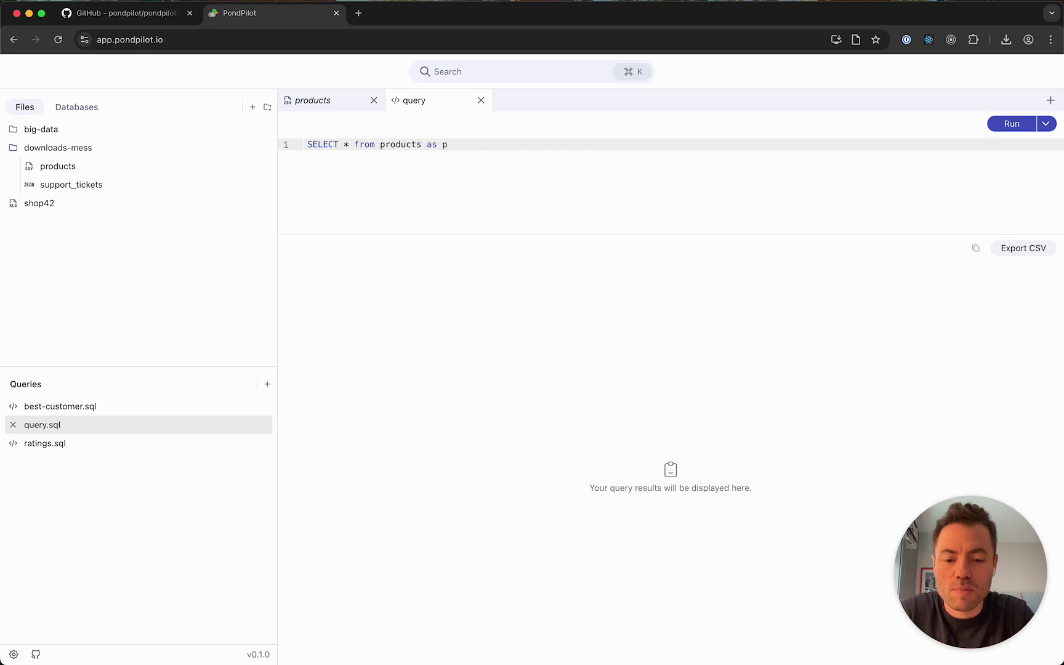
{"action": "type", "text": "where p."}
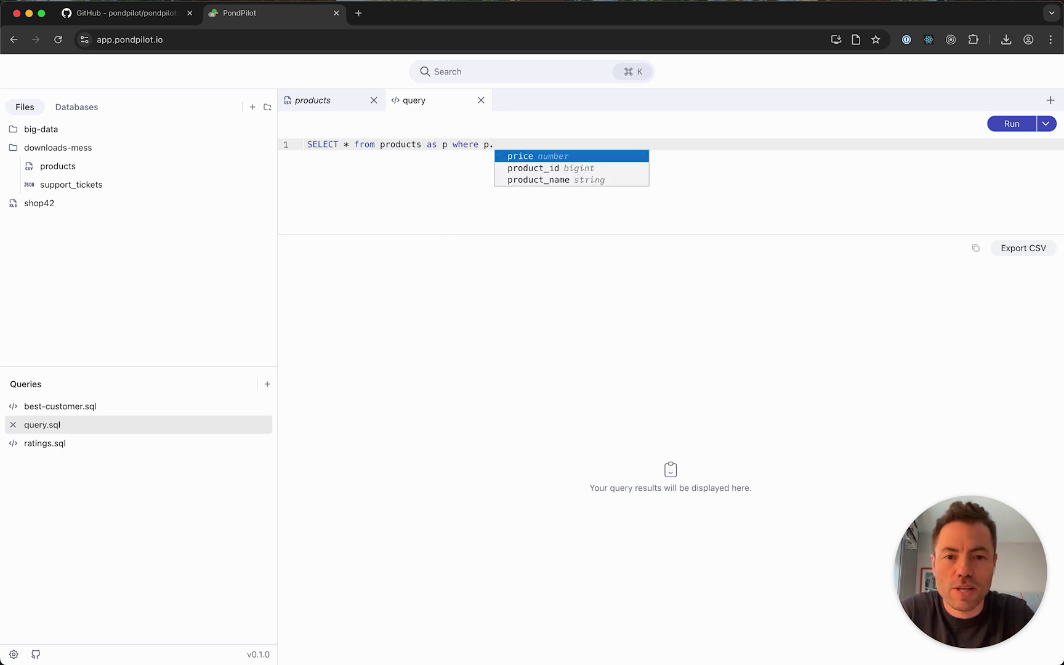
{"action": "key", "text": "Down"}
{"action": "key", "text": "Return"}
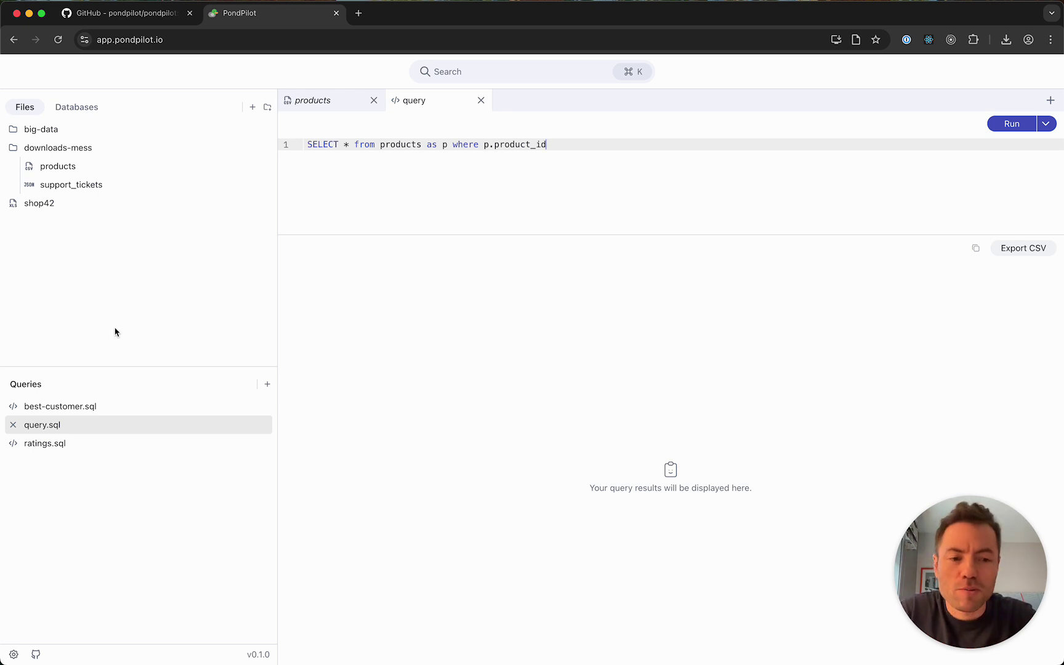
Open best-customer.sql, enlarge the editor area to show the whole script, and run it
{"action": "left_click", "coordinate": [93, 411]}
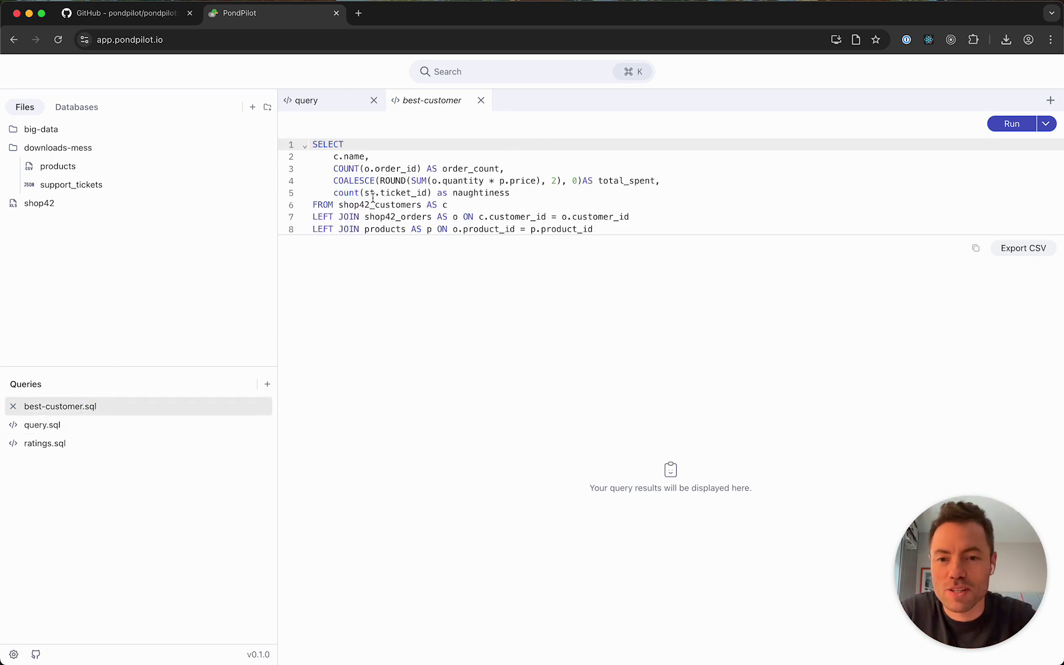
{"action": "scroll", "coordinate": [446, 221], "scroll_direction": "down", "scroll_amount": 2}
{"action": "left_click_drag", "start_coordinate": [454, 236], "coordinate": [438, 366]}
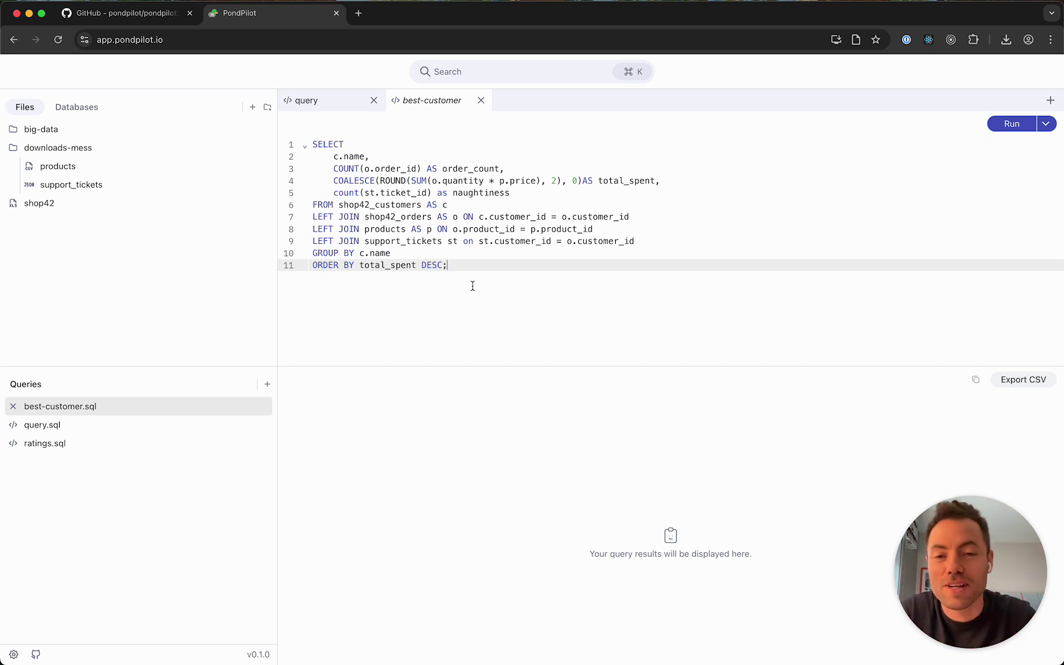
{"action": "left_click", "coordinate": [460, 267]}
{"action": "key", "text": "super+Return"}
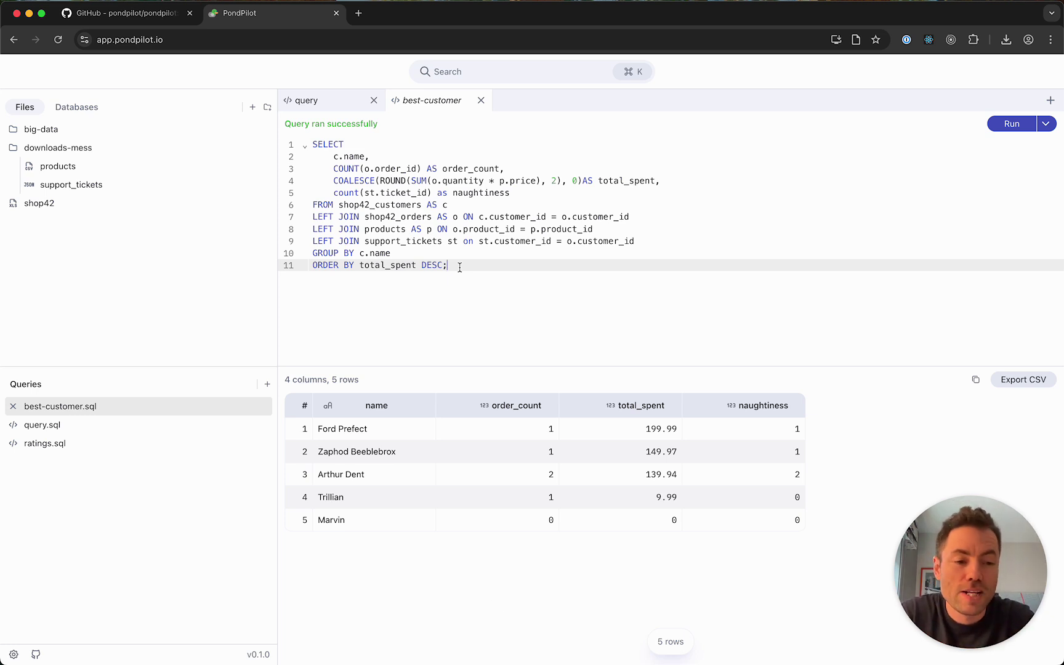
Expand the shop42 workbook to compare its sheets with the table names used in the best-customer query
{"action": "left_click", "coordinate": [370, 209]}
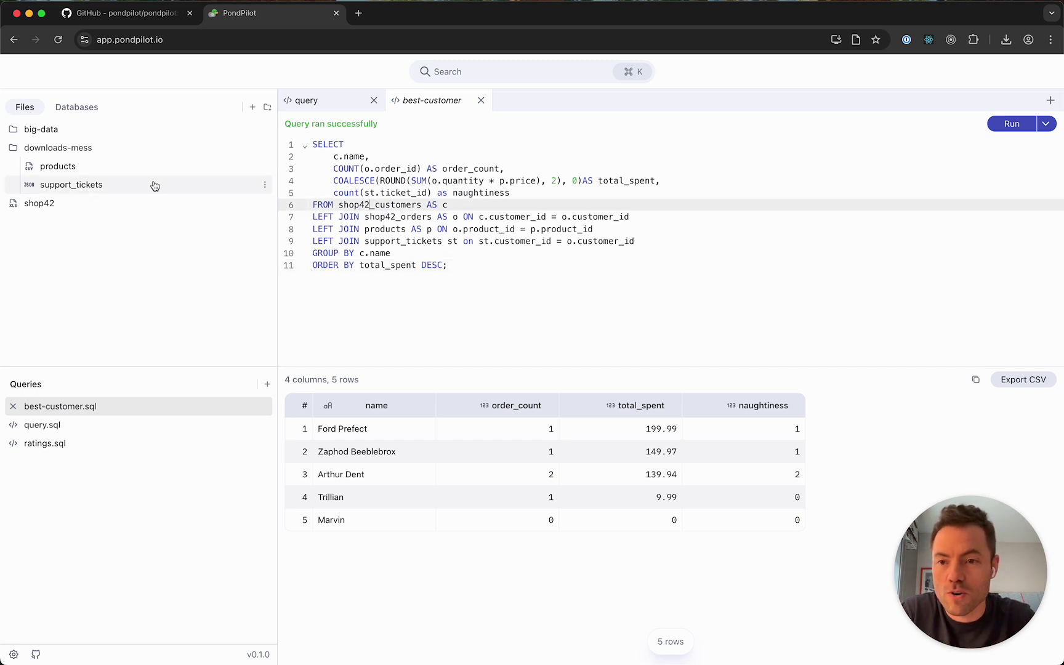
{"action": "left_click", "coordinate": [82, 203]}
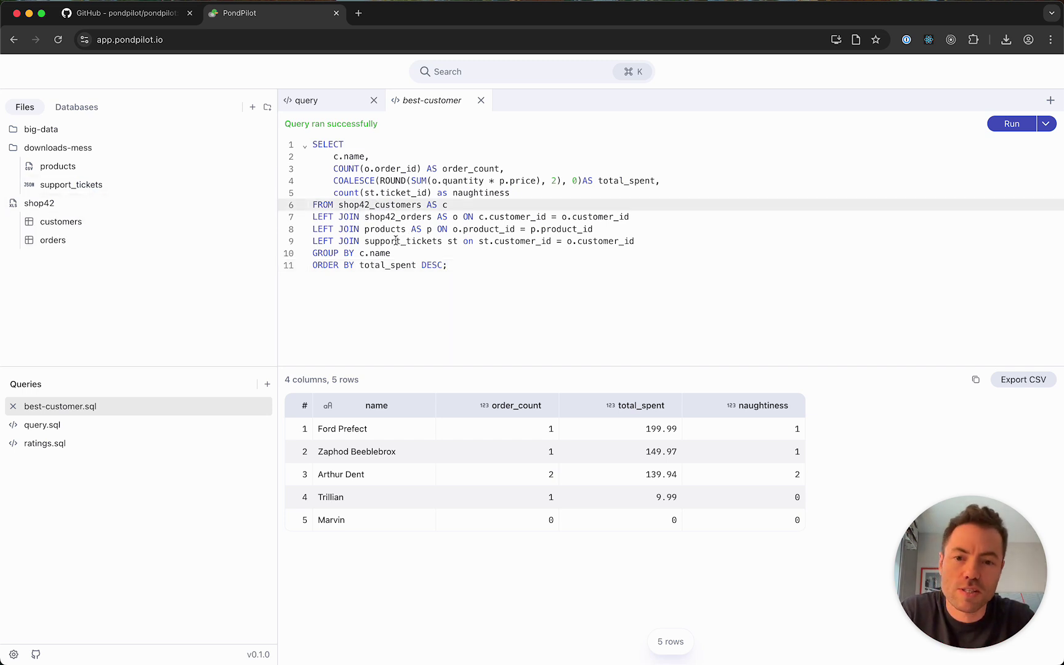
Open and run ratings.sql, and enlarge its editor area
{"action": "left_click", "coordinate": [135, 441]}
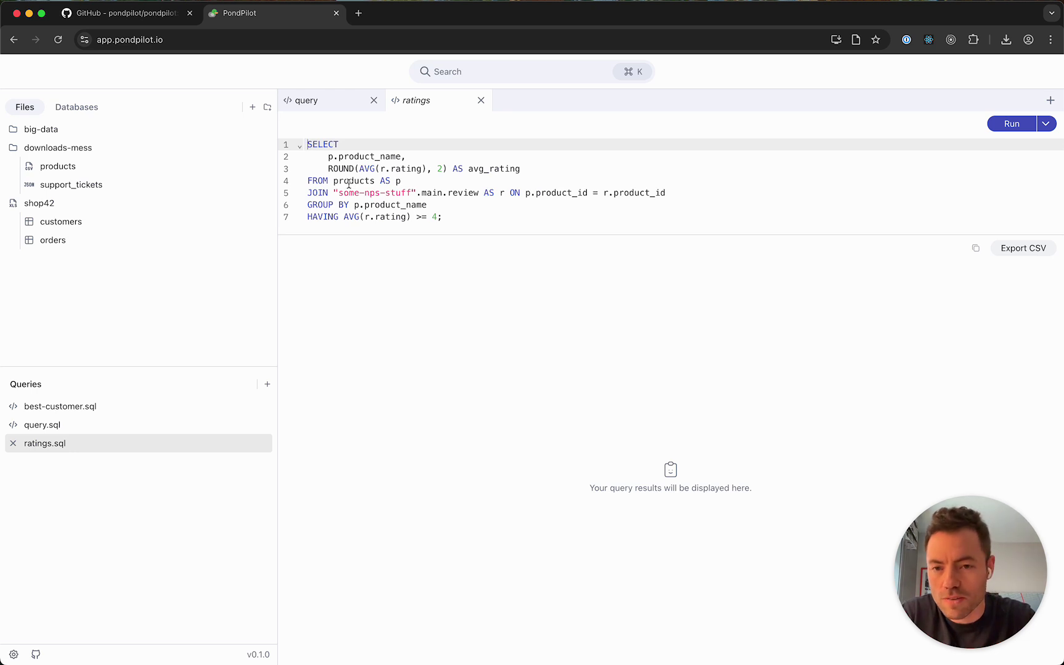
{"action": "left_click", "coordinate": [411, 193]}
{"action": "key", "text": "super+Return"}
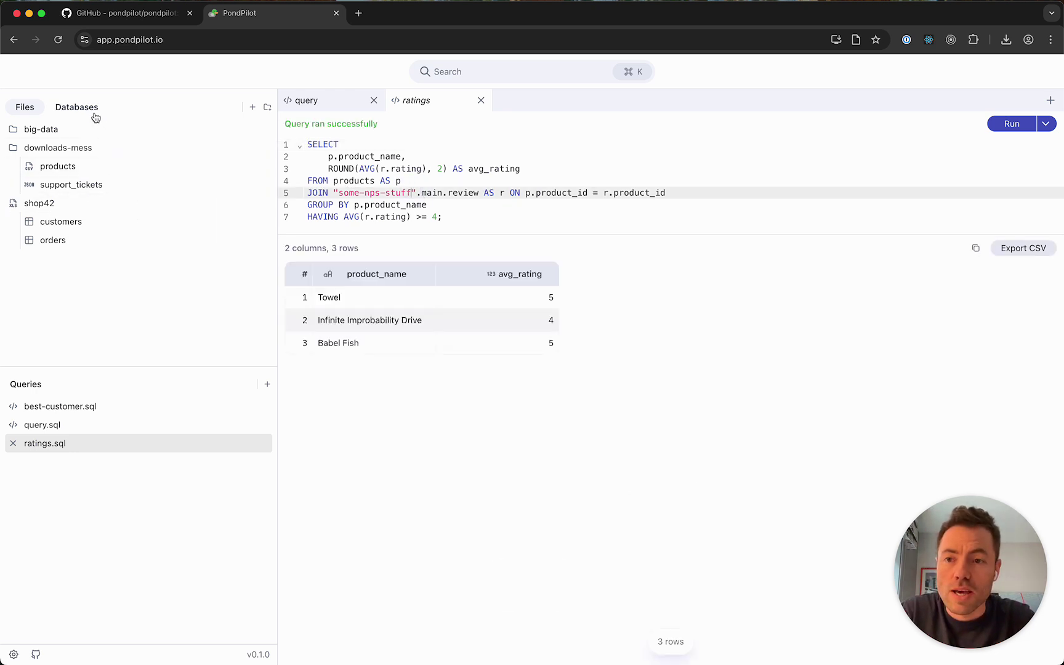
{"action": "right_click", "coordinate": [71, 175]}
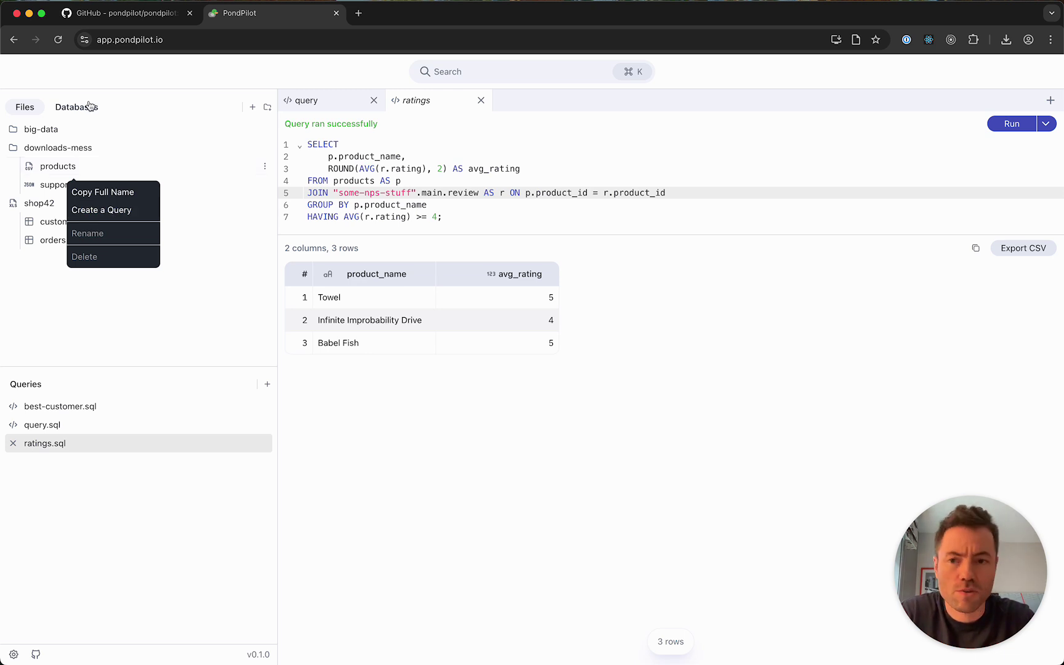
{"action": "left_click", "coordinate": [52, 308]}
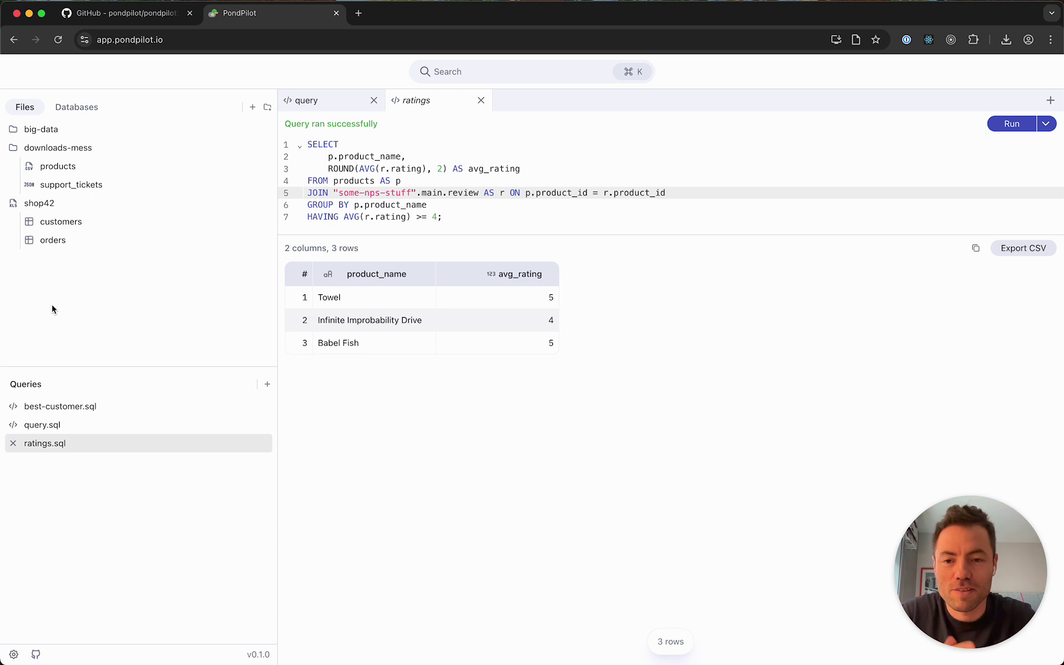
{"action": "left_click_drag", "start_coordinate": [476, 235], "coordinate": [451, 371]}
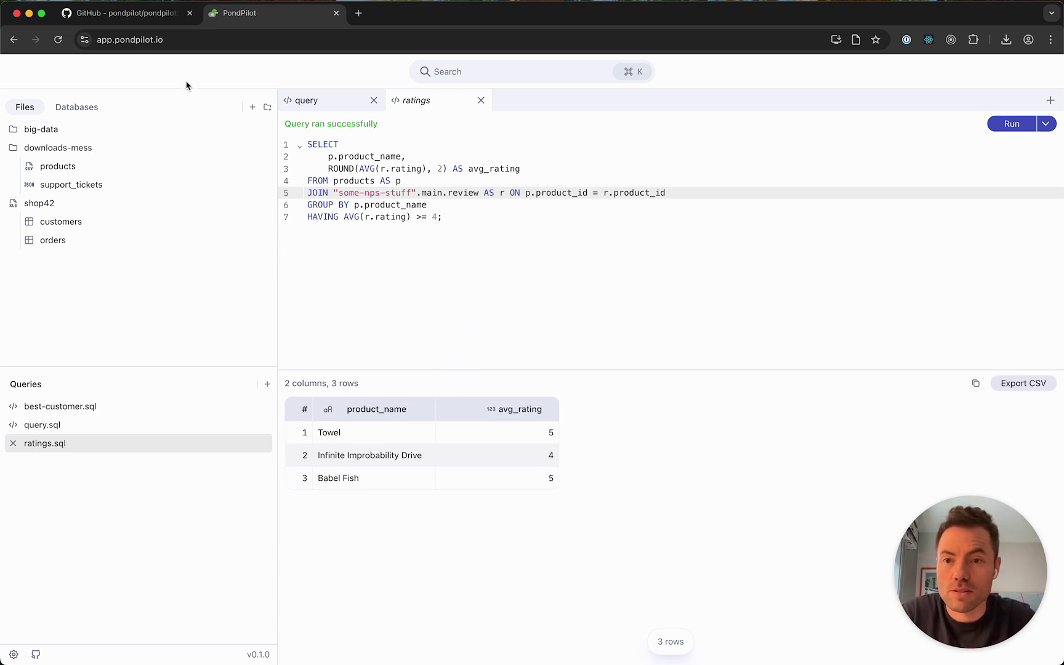
Reload the page and open the yellow_tripdata_2016-03 data in the big-data folder
{"action": "left_click", "coordinate": [57, 40]}
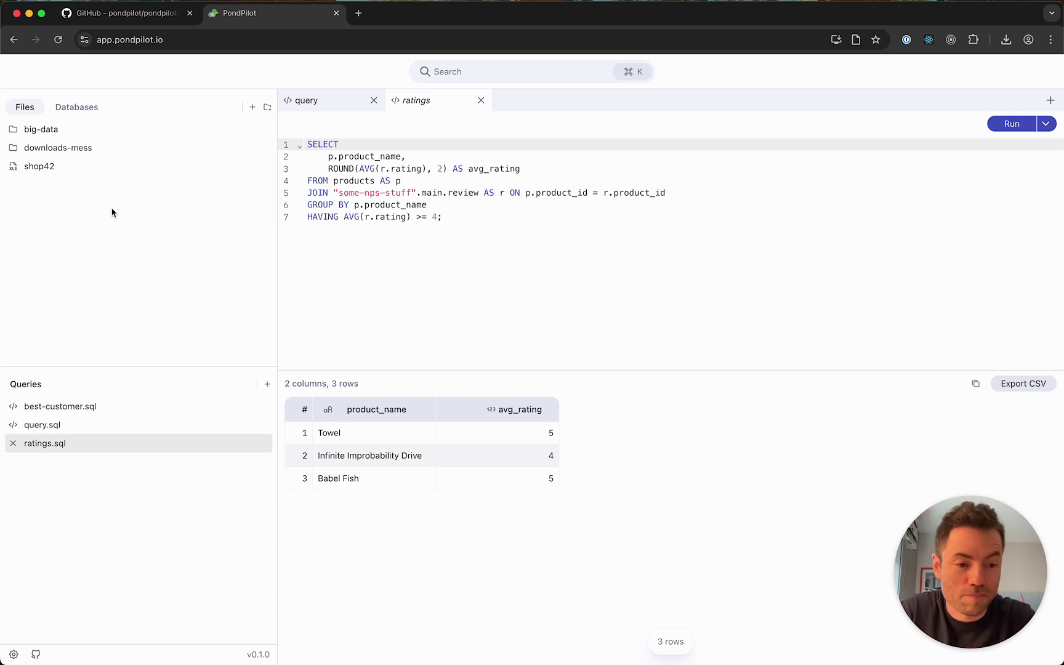
{"action": "left_click", "coordinate": [64, 132]}
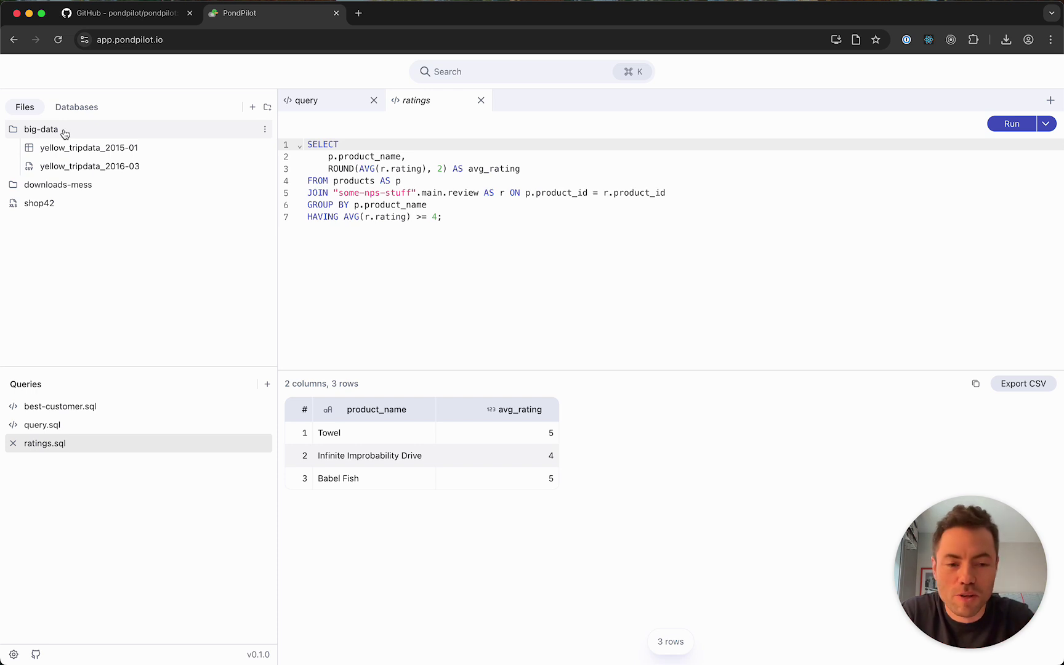
{"action": "left_click", "coordinate": [90, 168]}
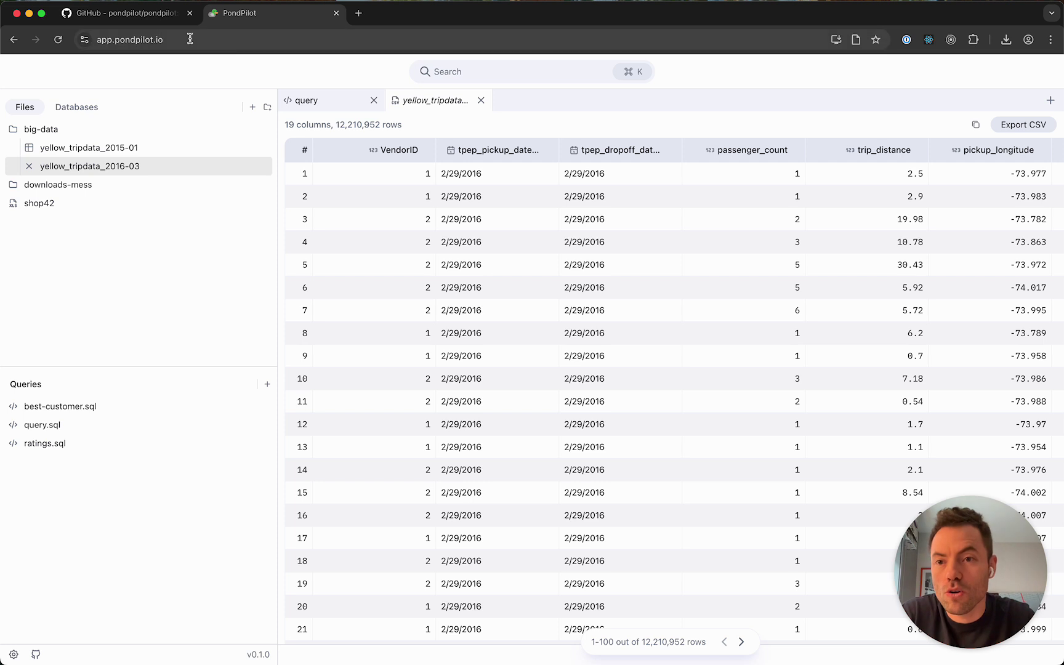
View the pondpilot repository page on GitHub and return to the PondPilot app
{"action": "left_click", "coordinate": [142, 18]}
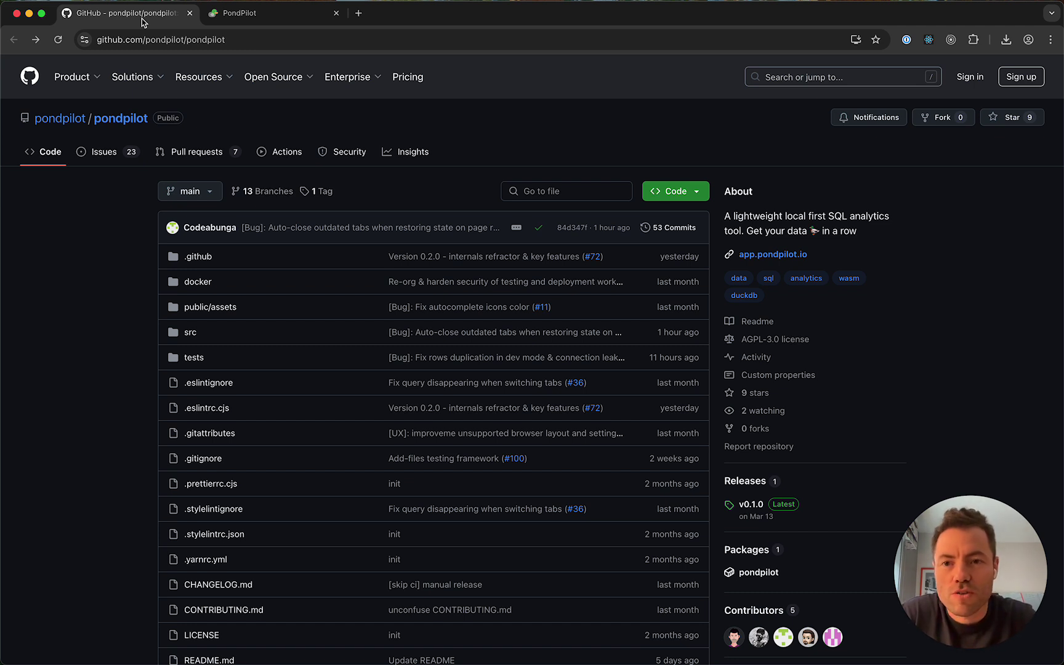
{"action": "left_click", "coordinate": [273, 13]}
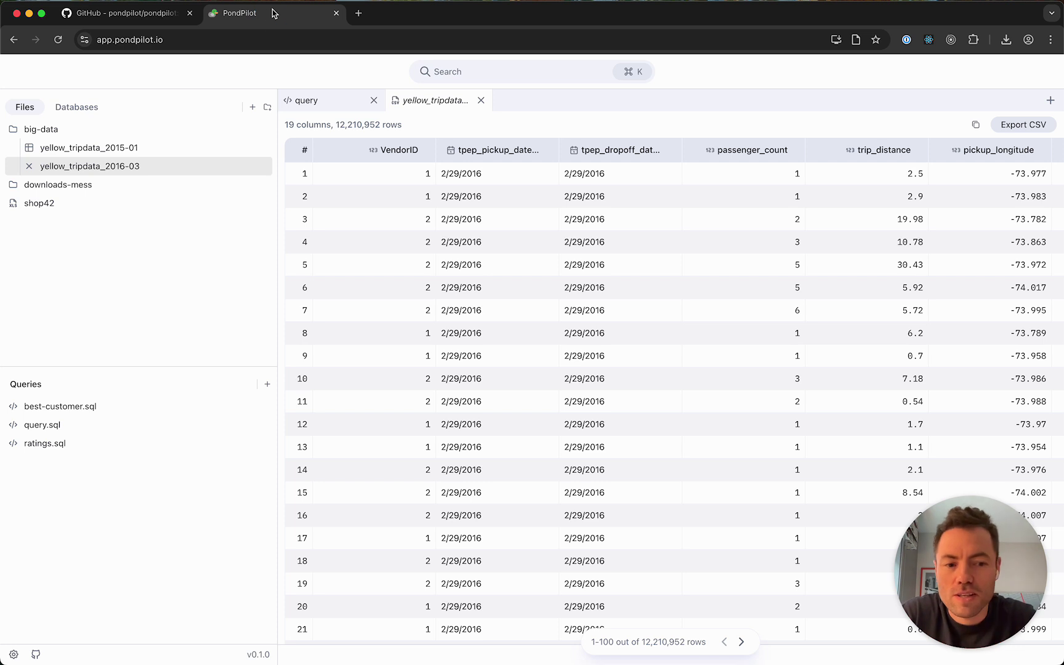